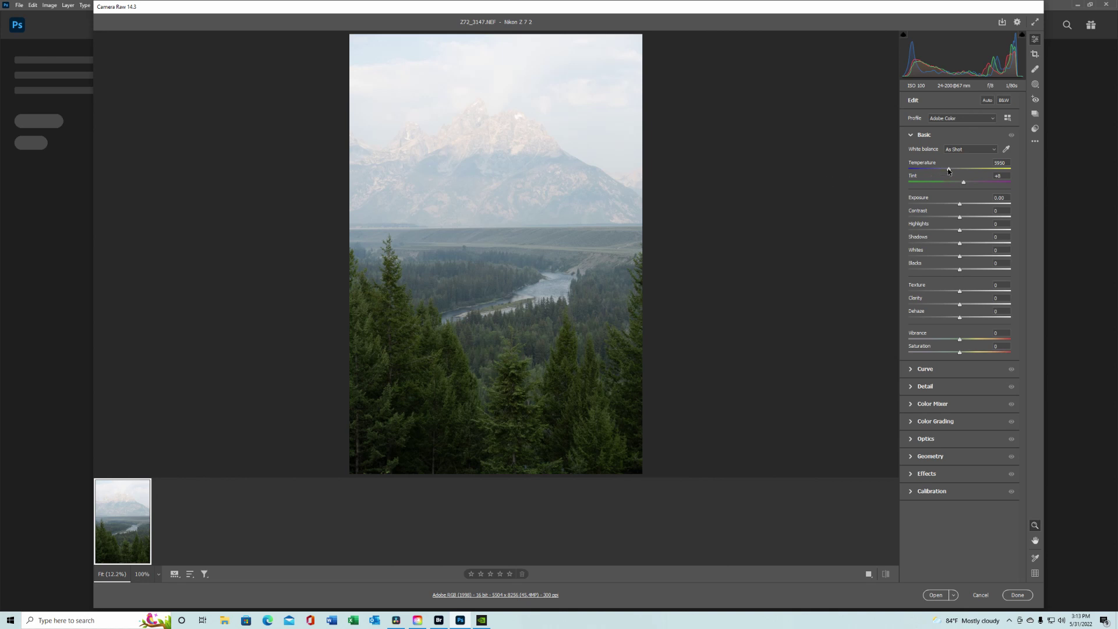
Step: Cool and darken the photo with Temperature 5400, Tint +21, Exposure -0.70 and Contrast +27
{"action": "left_click_drag", "start_coordinate": [948, 171], "coordinate": [944, 171]}
{"action": "left_click_drag", "start_coordinate": [944, 172], "coordinate": [970, 184]}
{"action": "left_click_drag", "start_coordinate": [959, 206], "coordinate": [953, 206]}
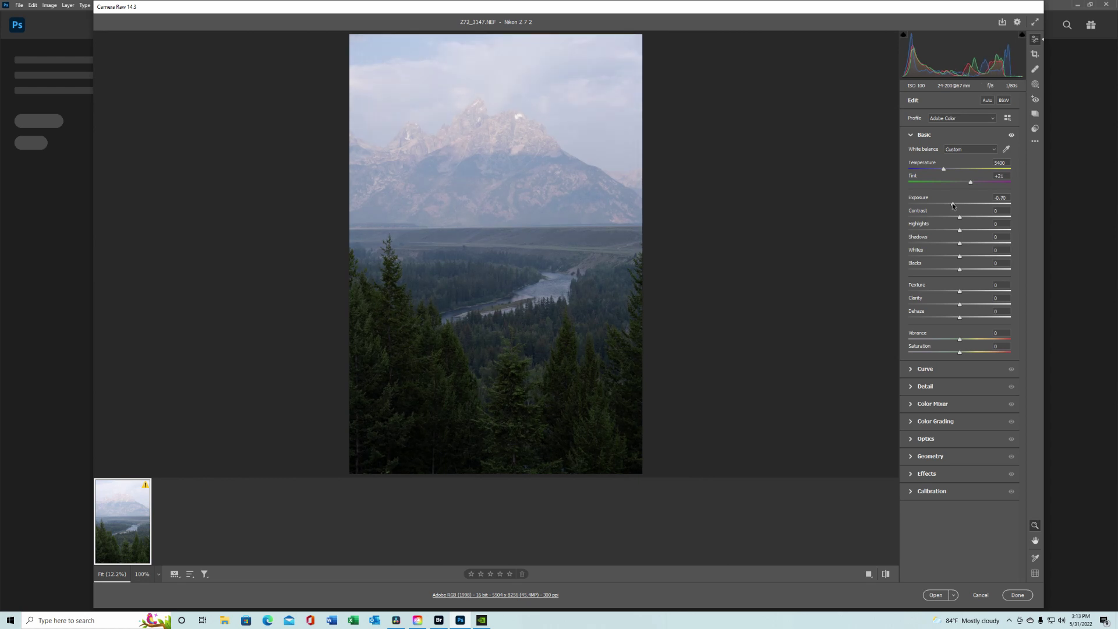
{"action": "left_click_drag", "start_coordinate": [959, 217], "coordinate": [974, 222]}
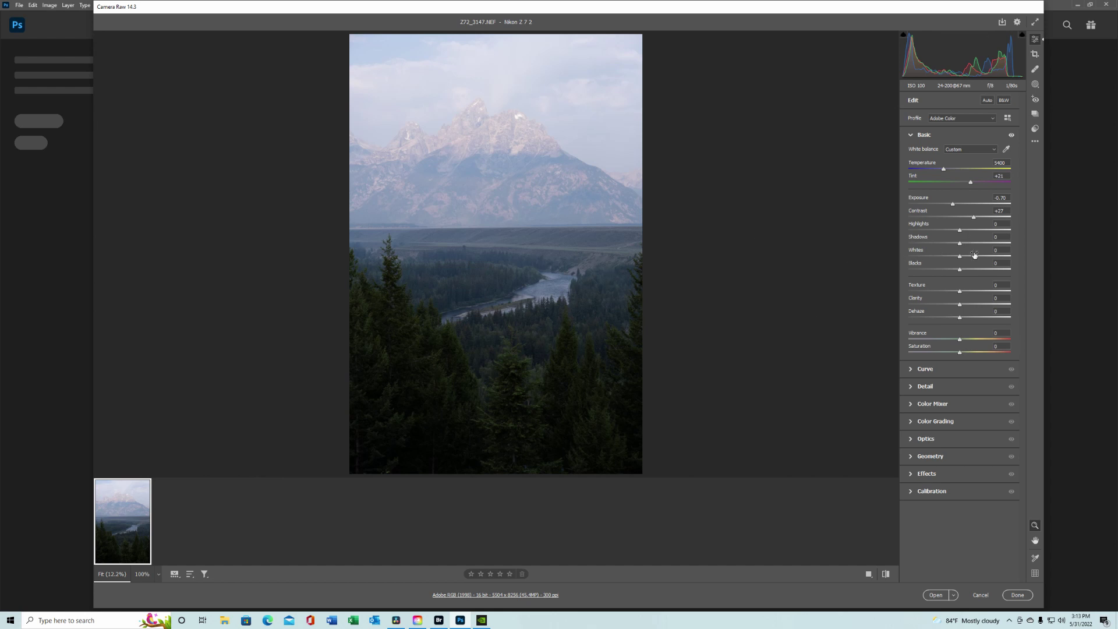
Step: Set Shadows to about +9, Texture and Clarity to +16, and Dehaze to about +33
{"action": "left_click_drag", "start_coordinate": [960, 247], "coordinate": [965, 249]}
{"action": "left_click_drag", "start_coordinate": [962, 296], "coordinate": [968, 307]}
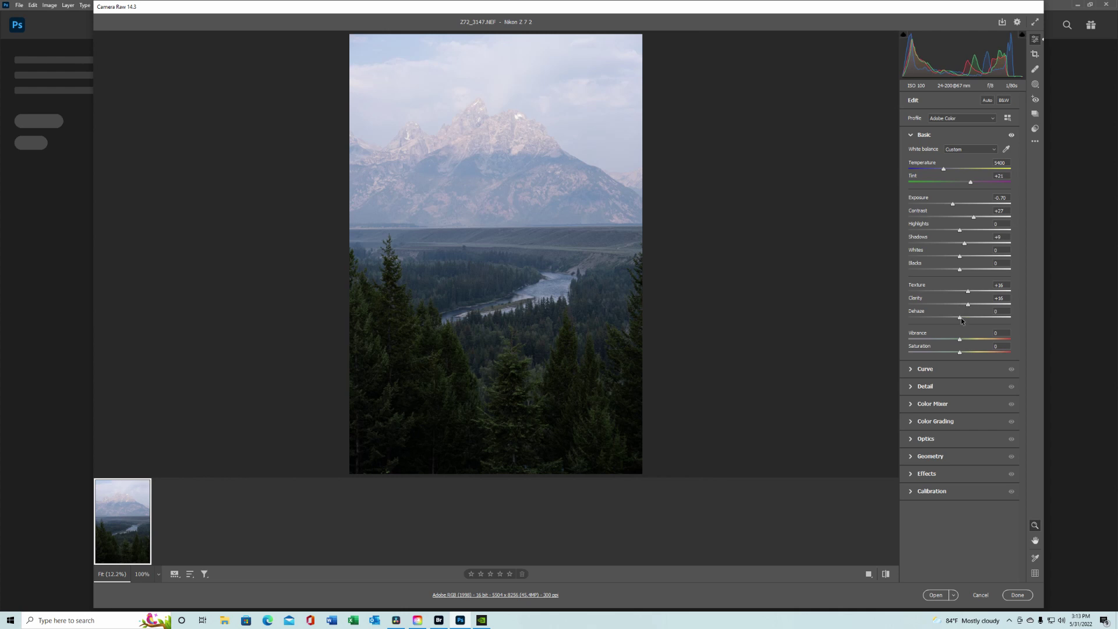
{"action": "mouse_move", "coordinate": [961, 319]}
{"action": "left_mouse_down"}
{"action": "mouse_move", "coordinate": [984, 326]}
{"action": "mouse_move", "coordinate": [977, 319]}
{"action": "left_mouse_up"}
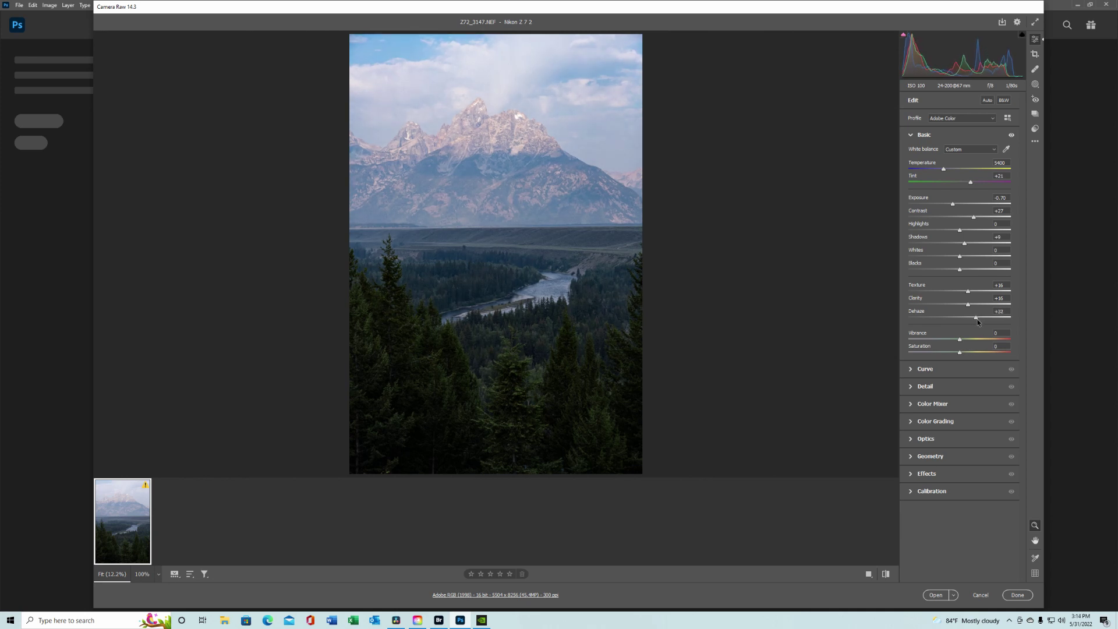
Step: Add a linear gradient mask rising from the photo's bottom edge to the mountain base, with Shadows +23 and Exposure +0.90
{"action": "left_click", "coordinate": [1035, 84]}
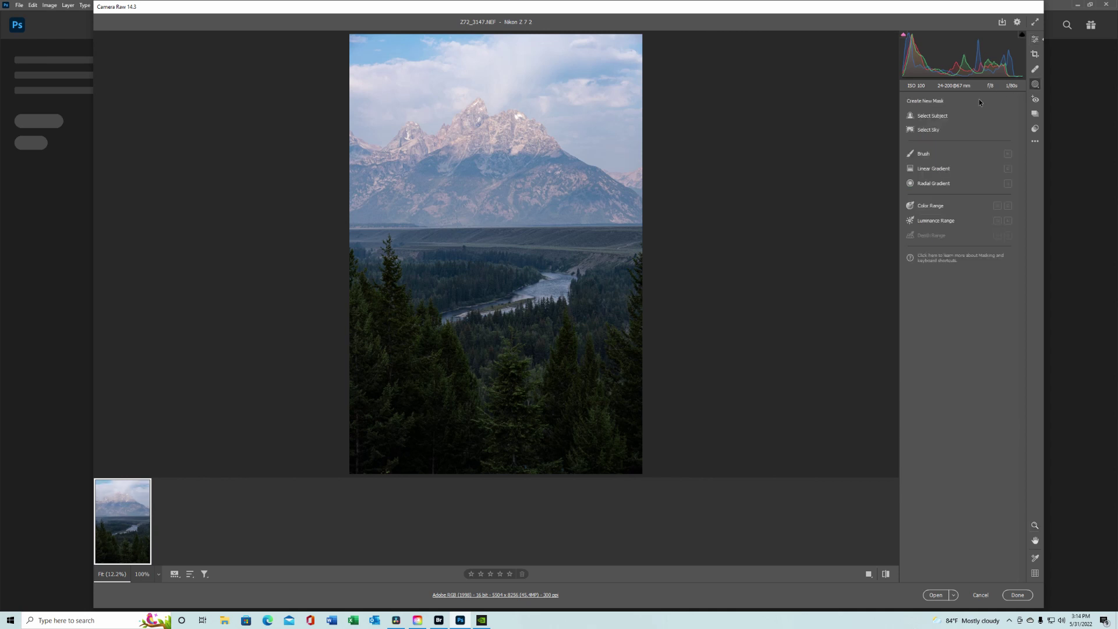
{"action": "left_click", "coordinate": [933, 169]}
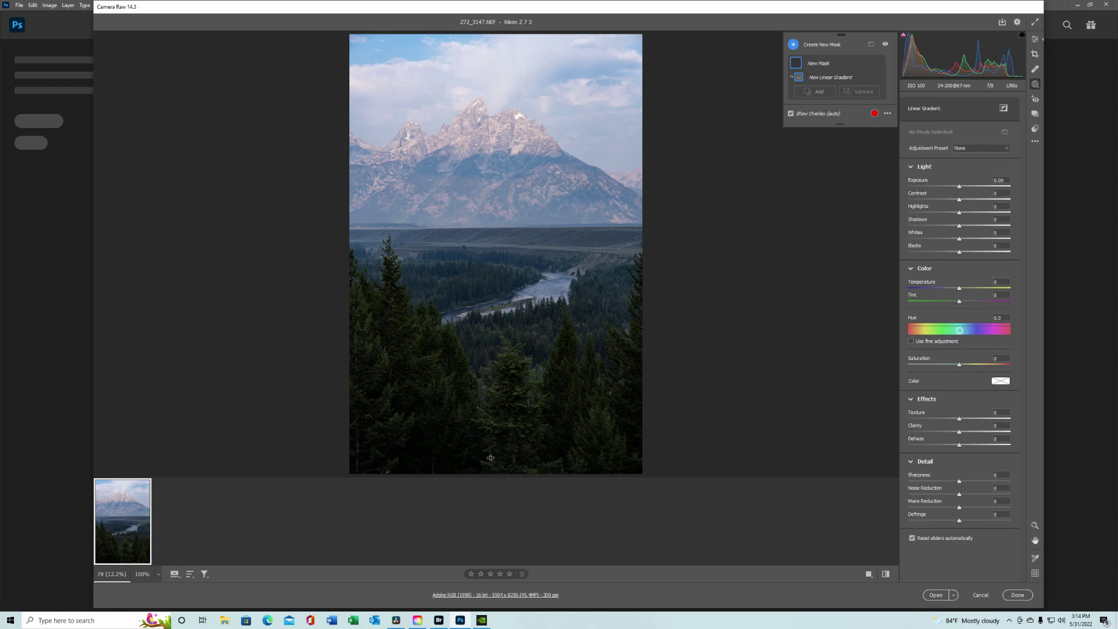
{"action": "left_click_drag", "start_coordinate": [487, 472], "coordinate": [492, 225]}
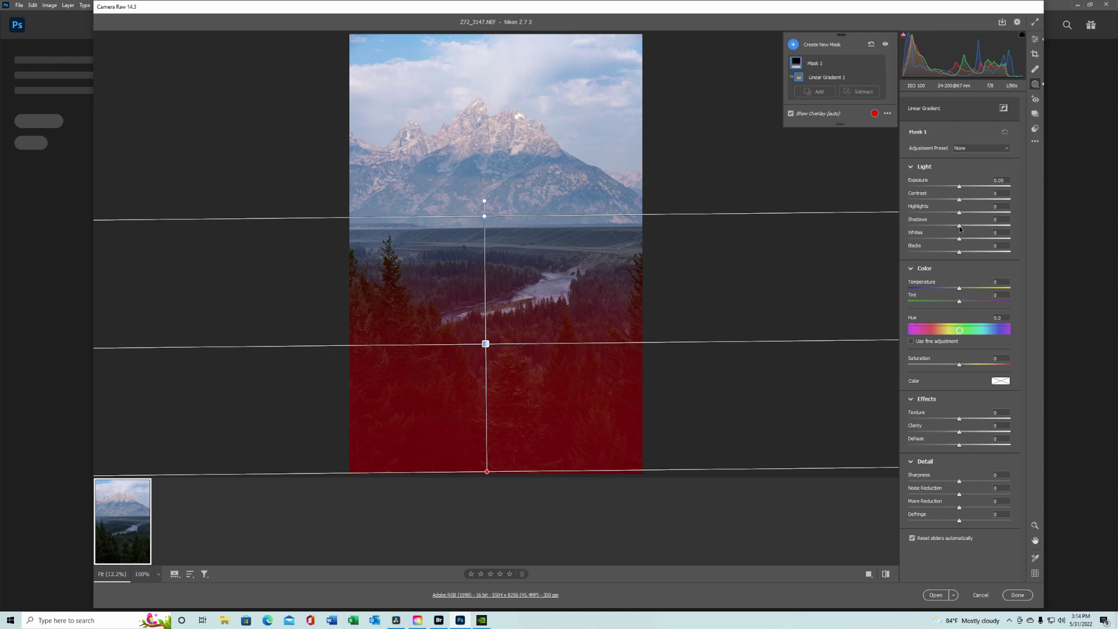
{"action": "left_click_drag", "start_coordinate": [959, 227], "coordinate": [972, 229]}
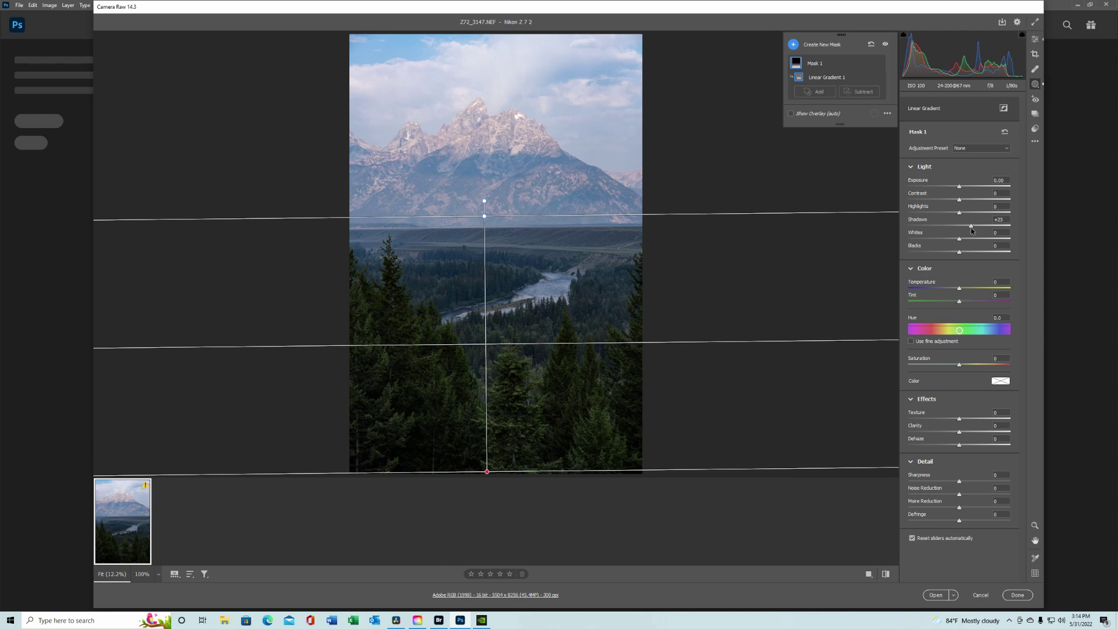
{"action": "left_click_drag", "start_coordinate": [959, 186], "coordinate": [973, 197]}
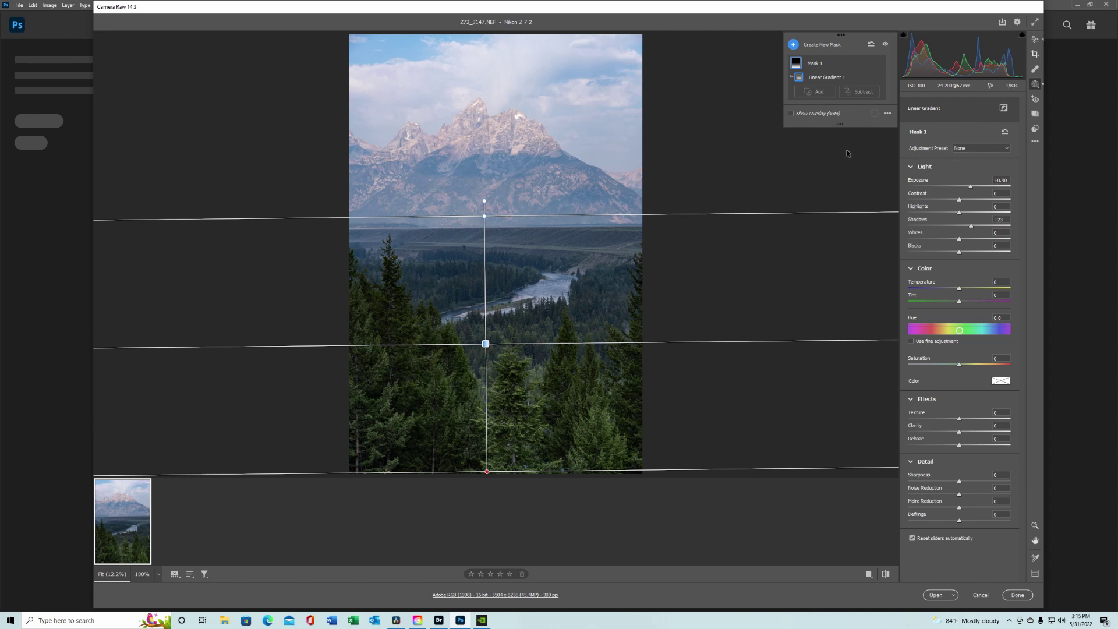
Step: Brush a new mask over the dark forest beyond the river, set its Exposure to +0.50 and raise its Shadows slightly
{"action": "left_click", "coordinate": [834, 46]}
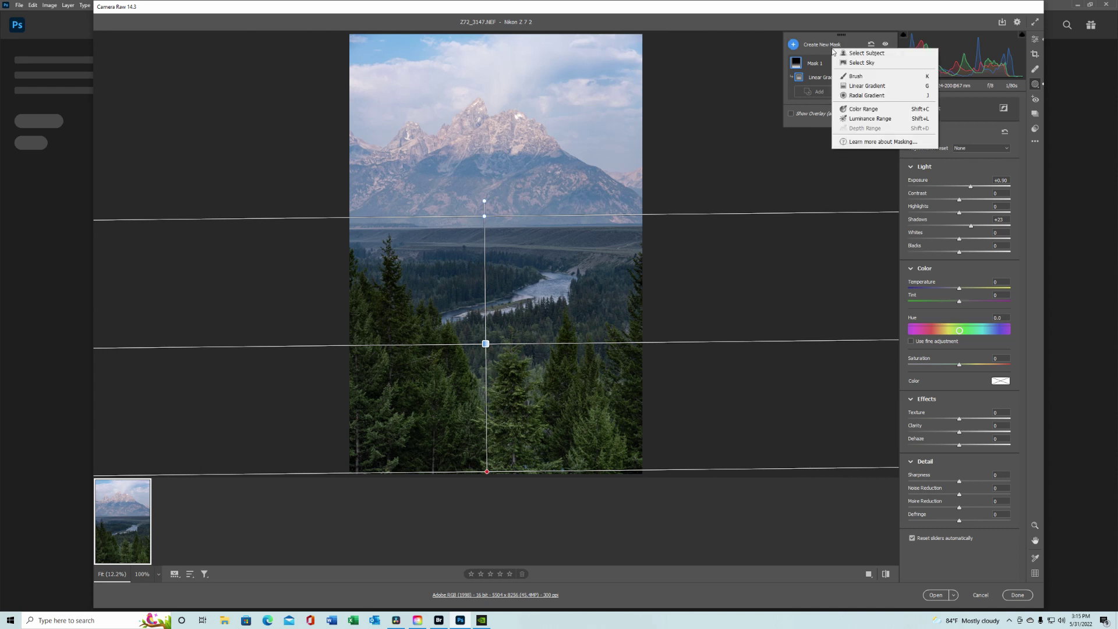
{"action": "left_click", "coordinate": [857, 79]}
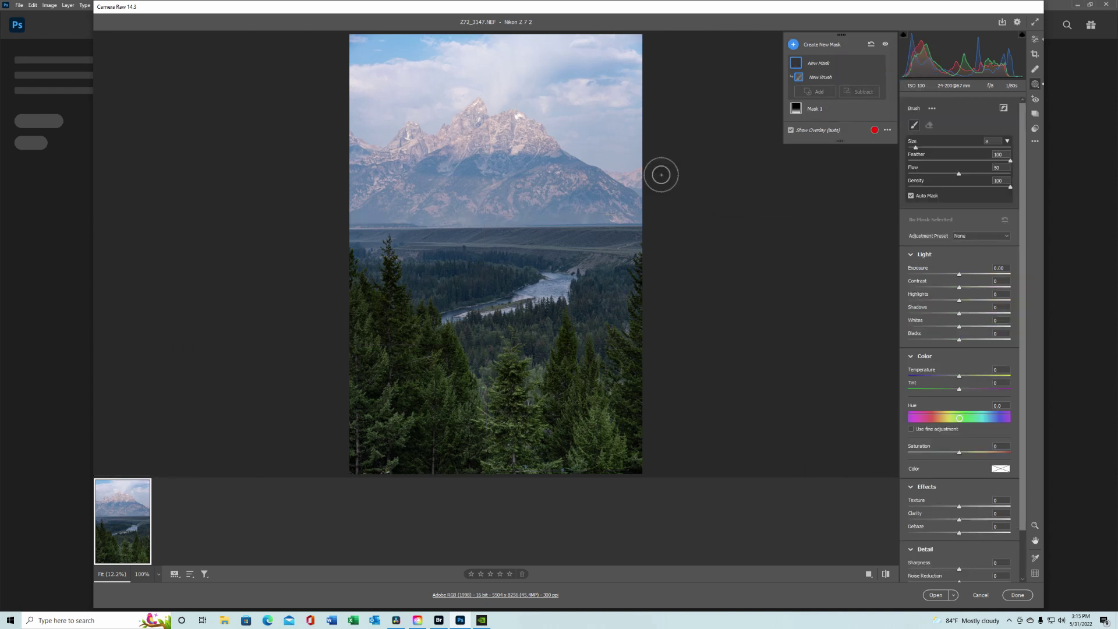
{"action": "mouse_move", "coordinate": [452, 285]}
{"action": "left_mouse_down"}
{"action": "mouse_move", "coordinate": [528, 294]}
{"action": "mouse_move", "coordinate": [466, 309]}
{"action": "mouse_move", "coordinate": [544, 292]}
{"action": "mouse_move", "coordinate": [449, 284]}
{"action": "mouse_move", "coordinate": [484, 286]}
{"action": "mouse_move", "coordinate": [444, 254]}
{"action": "mouse_move", "coordinate": [581, 257]}
{"action": "left_mouse_up"}
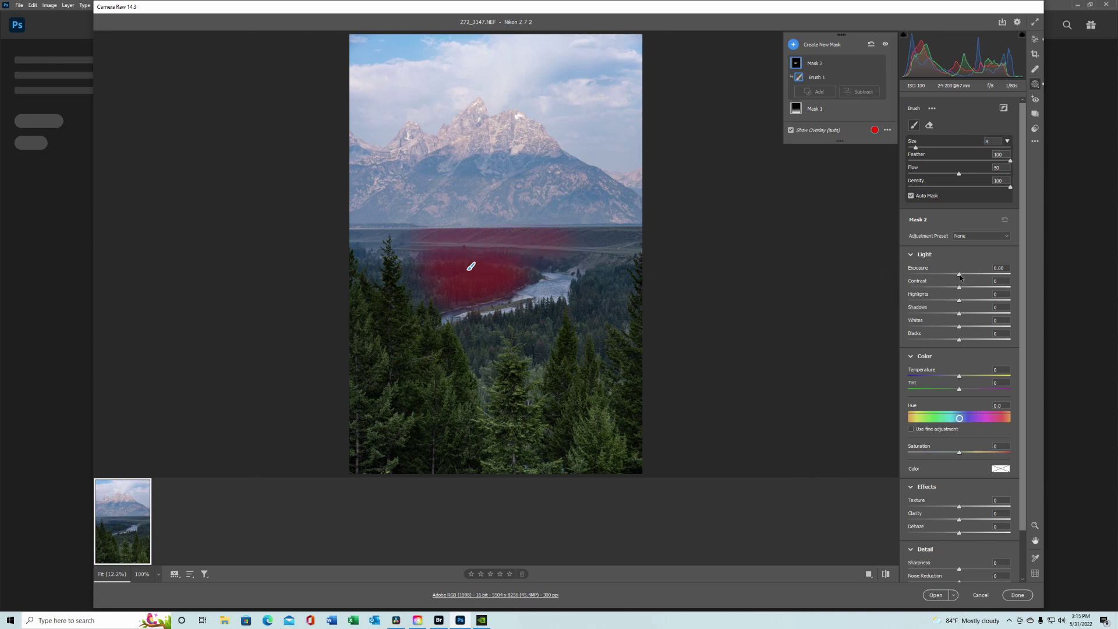
{"action": "left_click_drag", "start_coordinate": [960, 278], "coordinate": [966, 280]}
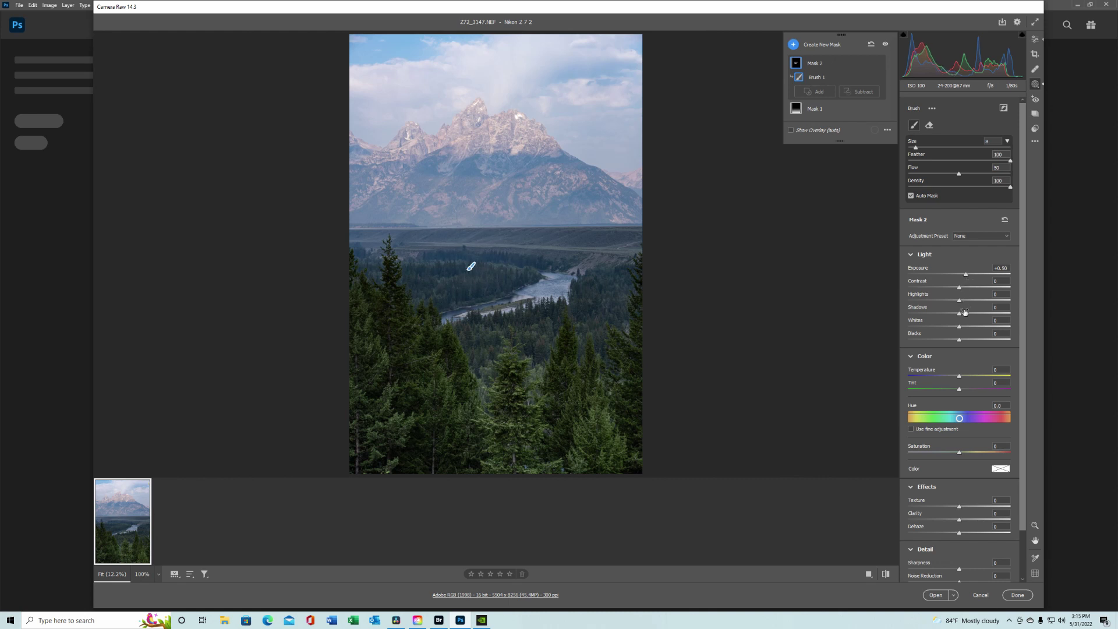
{"action": "left_click_drag", "start_coordinate": [960, 315], "coordinate": [963, 317]}
Step: Open the photo in Photoshop and start a Black & White adjustment with Reds 187, Yellows 104, Greens 81, Cyans -72 and Blues -117
{"action": "left_click", "coordinate": [936, 599]}
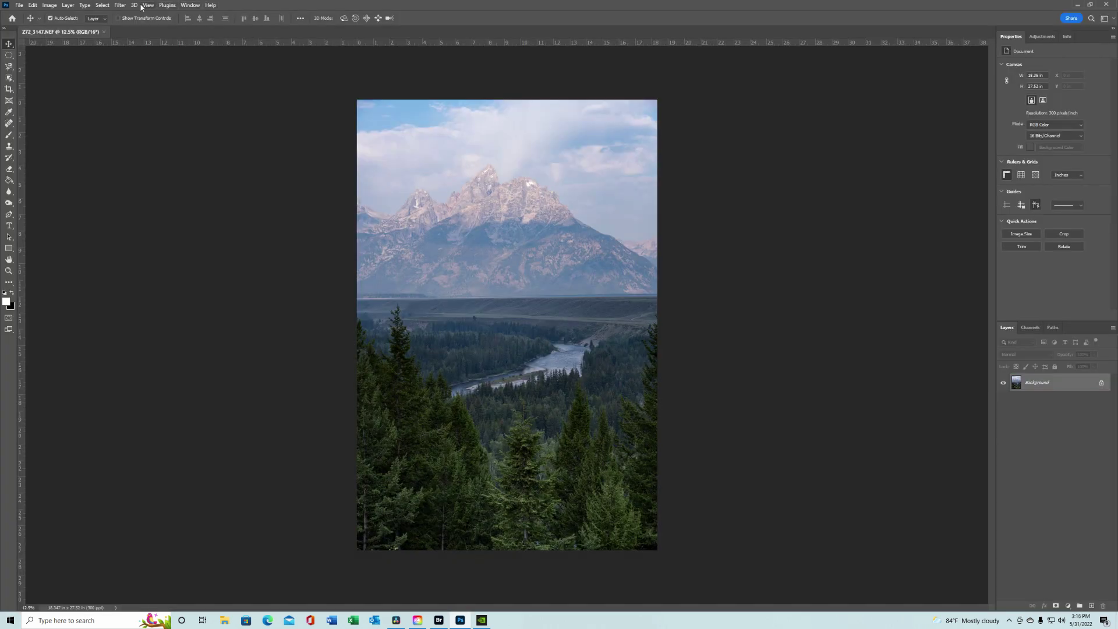
{"action": "left_click", "coordinate": [50, 5]}
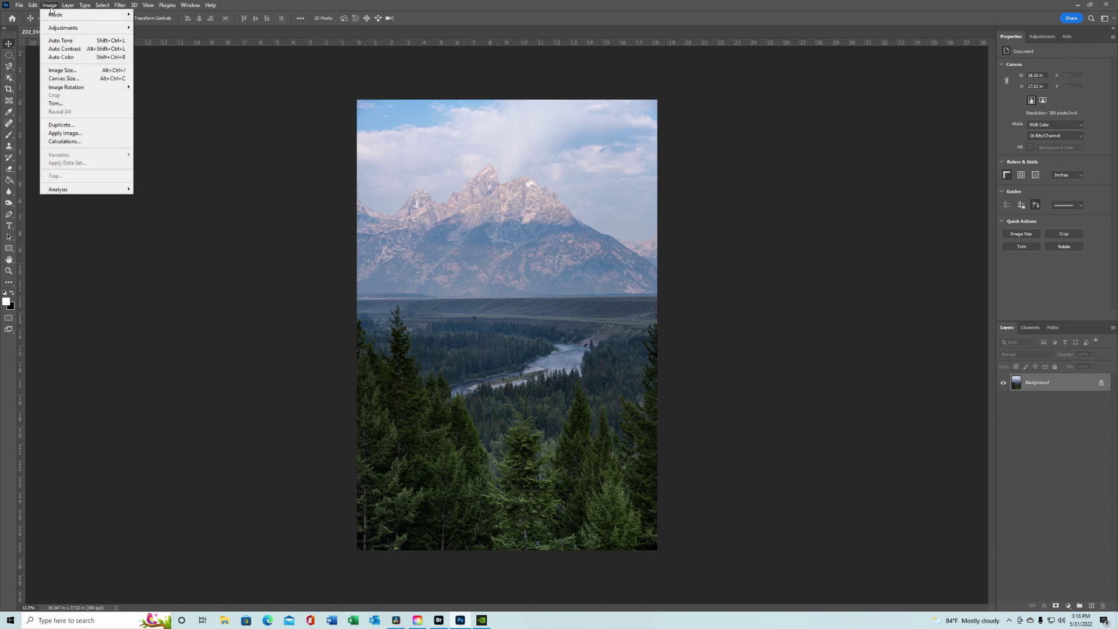
{"action": "mouse_move", "coordinate": [73, 29]}
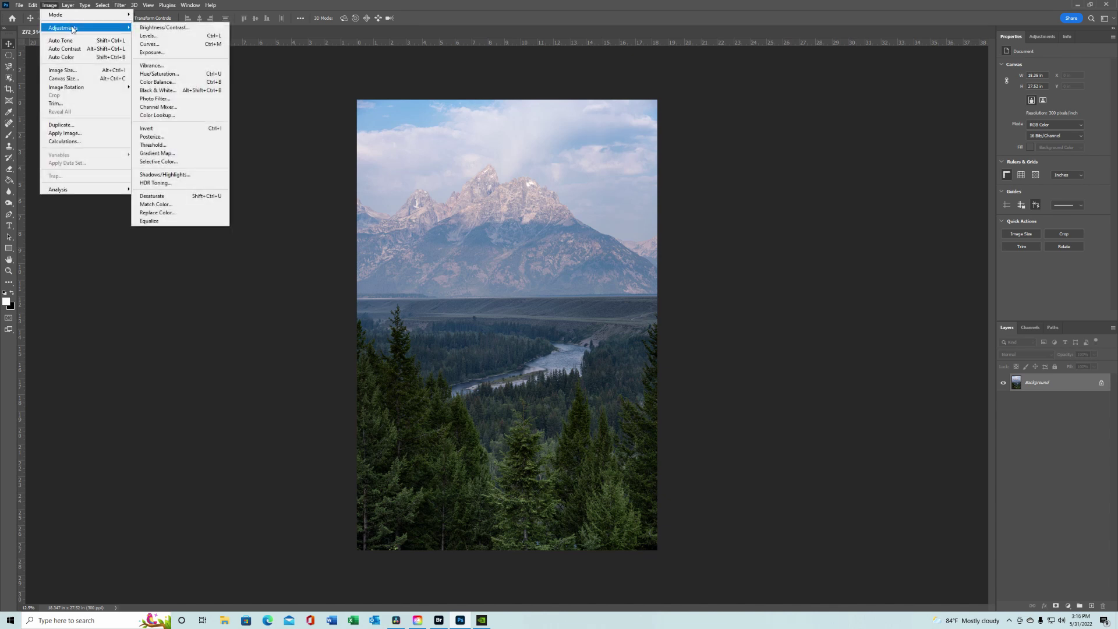
{"action": "left_click", "coordinate": [169, 91]}
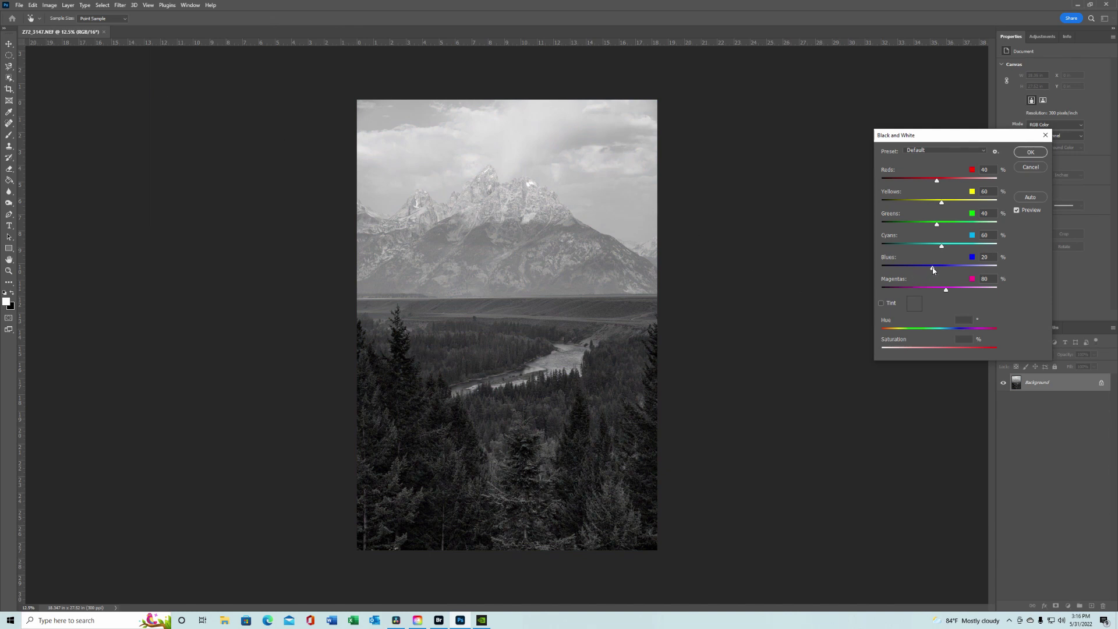
{"action": "left_click_drag", "start_coordinate": [933, 270], "coordinate": [971, 184]}
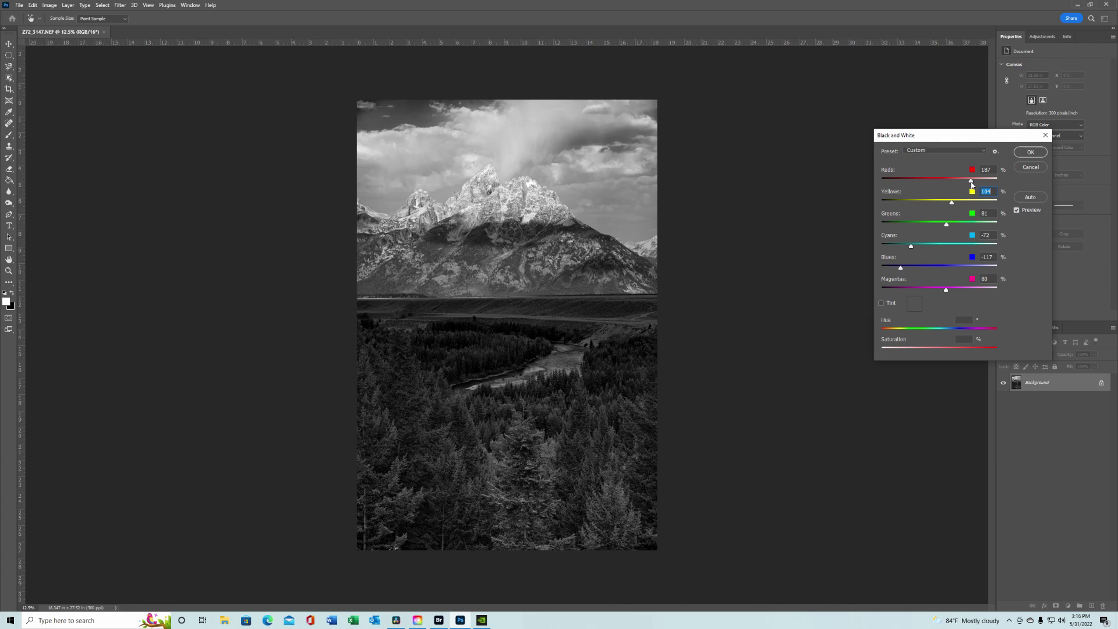
{"action": "left_click_drag", "start_coordinate": [971, 184], "coordinate": [972, 184]}
Step: Refine the black and white conversion to Greens 102, Cyans -91 and Blues -162, and apply it
{"action": "left_click_drag", "start_coordinate": [946, 226], "coordinate": [908, 246]}
{"action": "left_click_drag", "start_coordinate": [900, 267], "coordinate": [876, 269]}
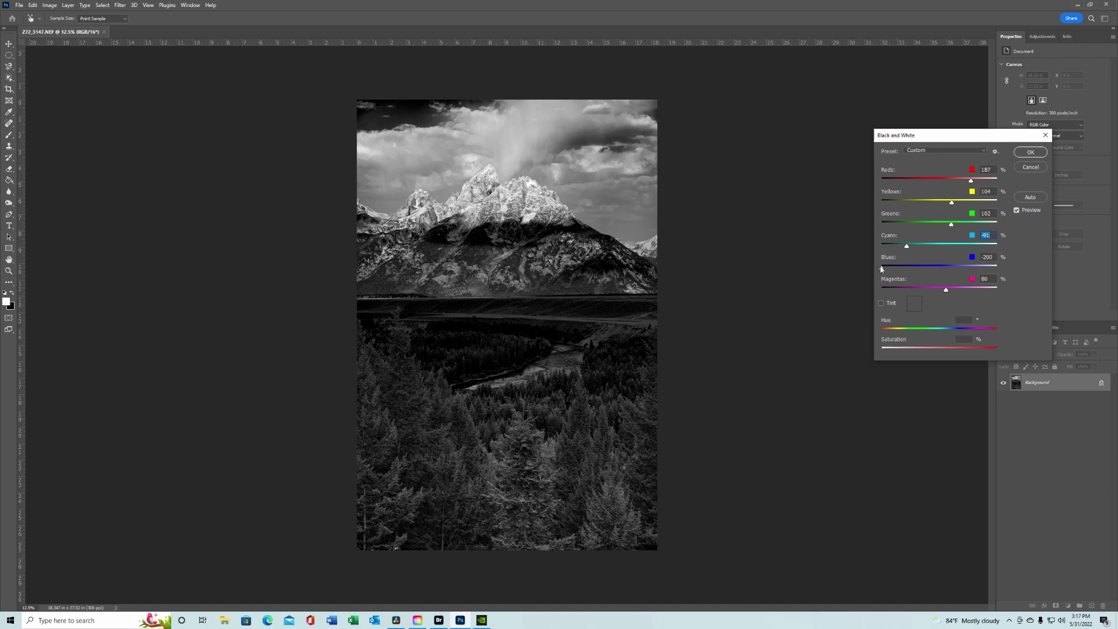
{"action": "left_click_drag", "start_coordinate": [882, 269], "coordinate": [890, 269]}
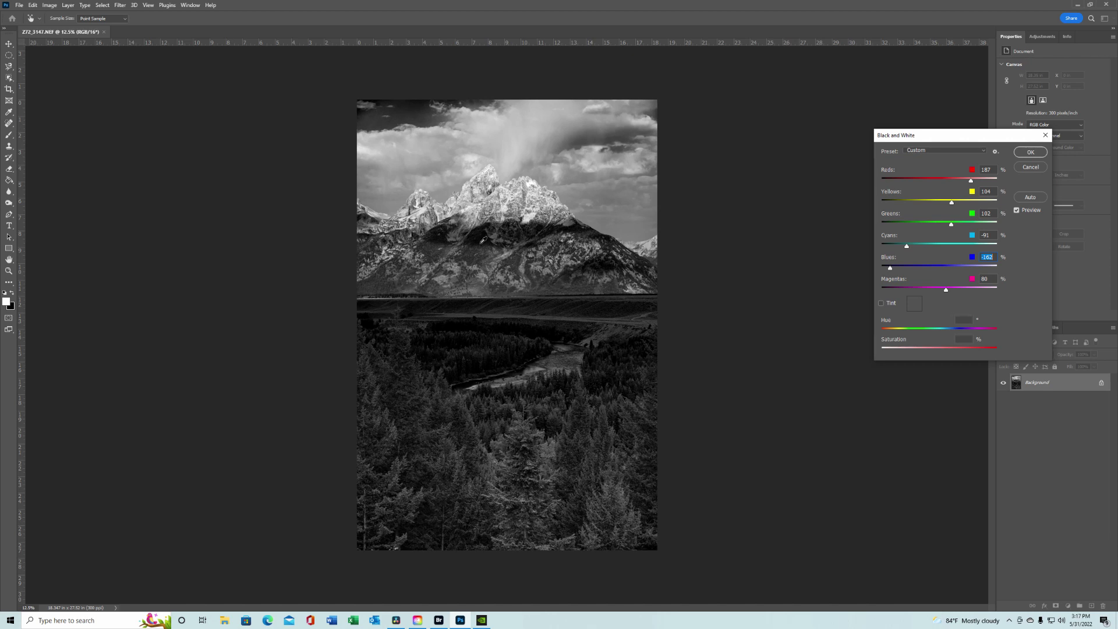
{"action": "left_click_drag", "start_coordinate": [482, 241], "coordinate": [484, 241]}
{"action": "key", "text": "Return"}
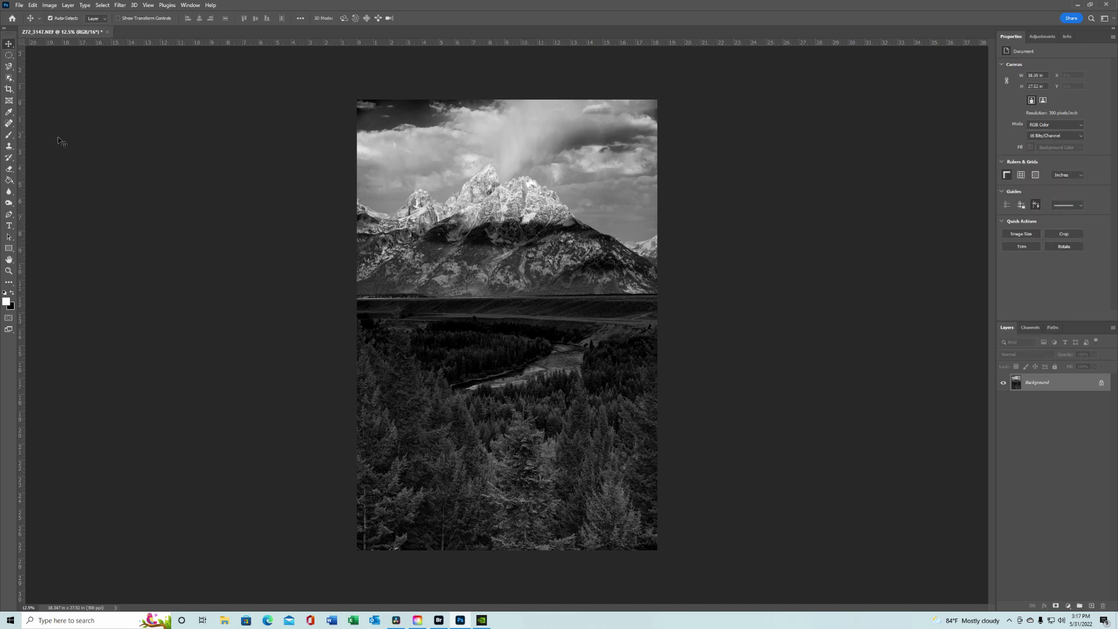
Step: Brighten the river with the Dodge tool, using the Midtones range and switching to Highlights
{"action": "left_click", "coordinate": [10, 203]}
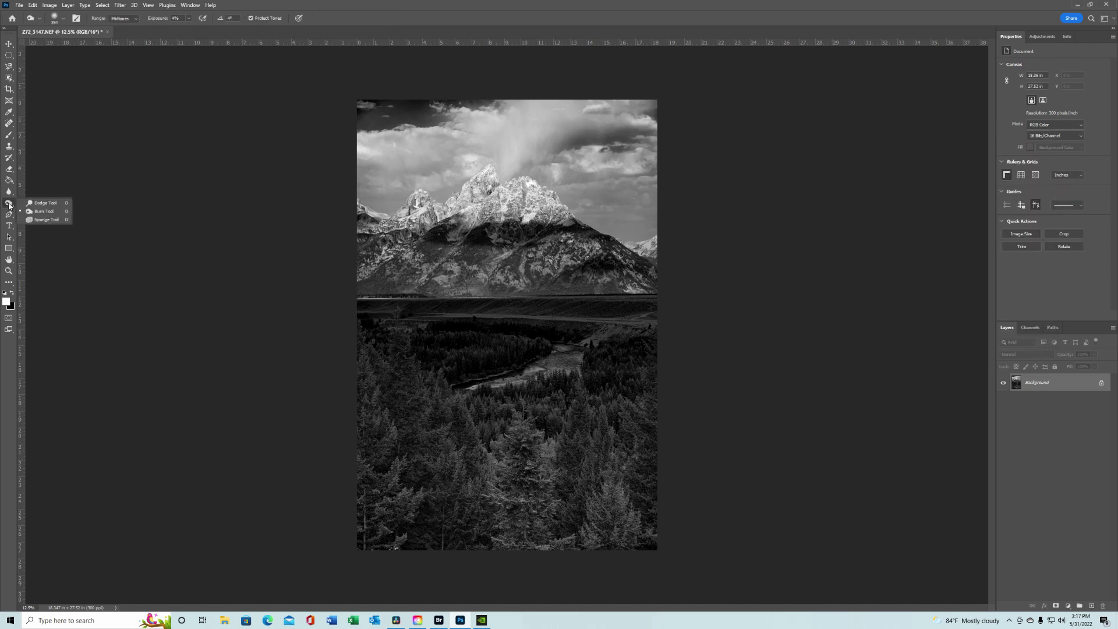
{"action": "left_click", "coordinate": [41, 203]}
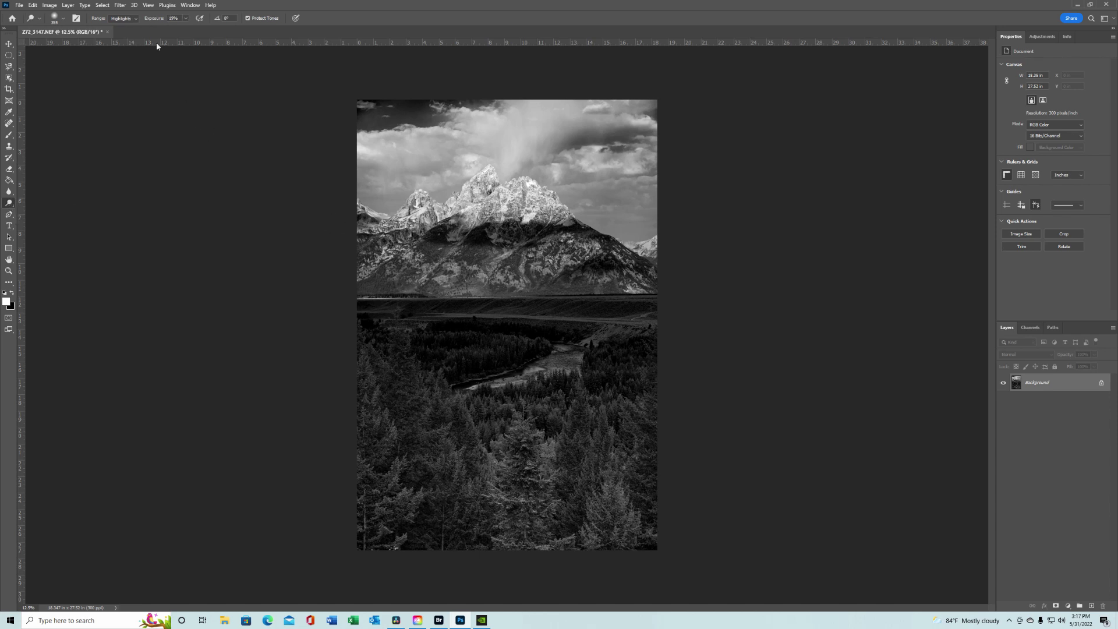
{"action": "left_click", "coordinate": [136, 22]}
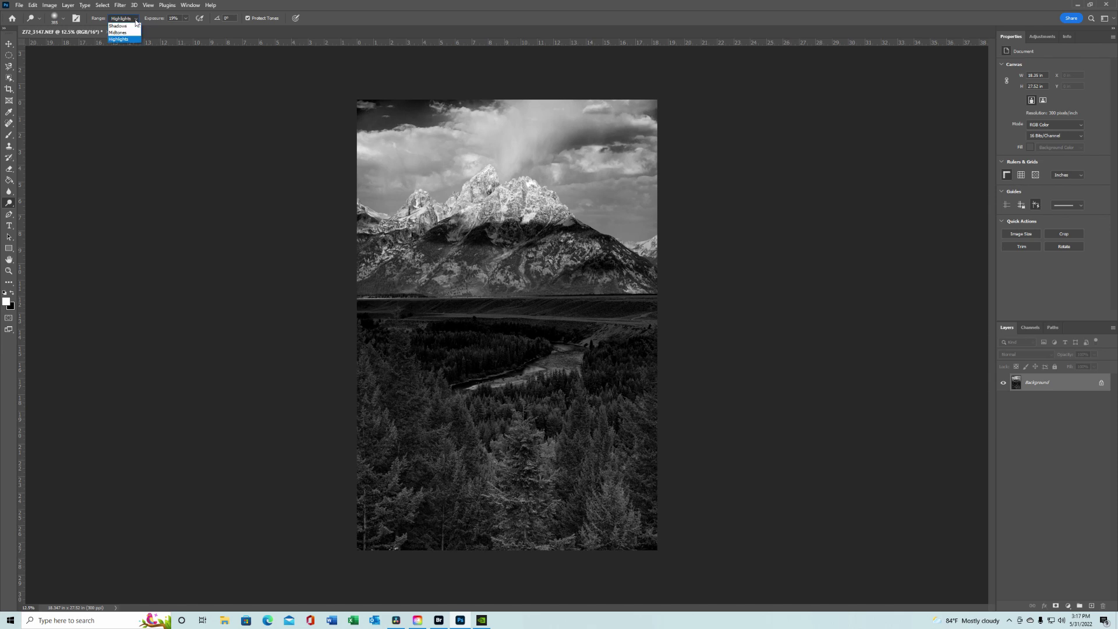
{"action": "left_click", "coordinate": [122, 34]}
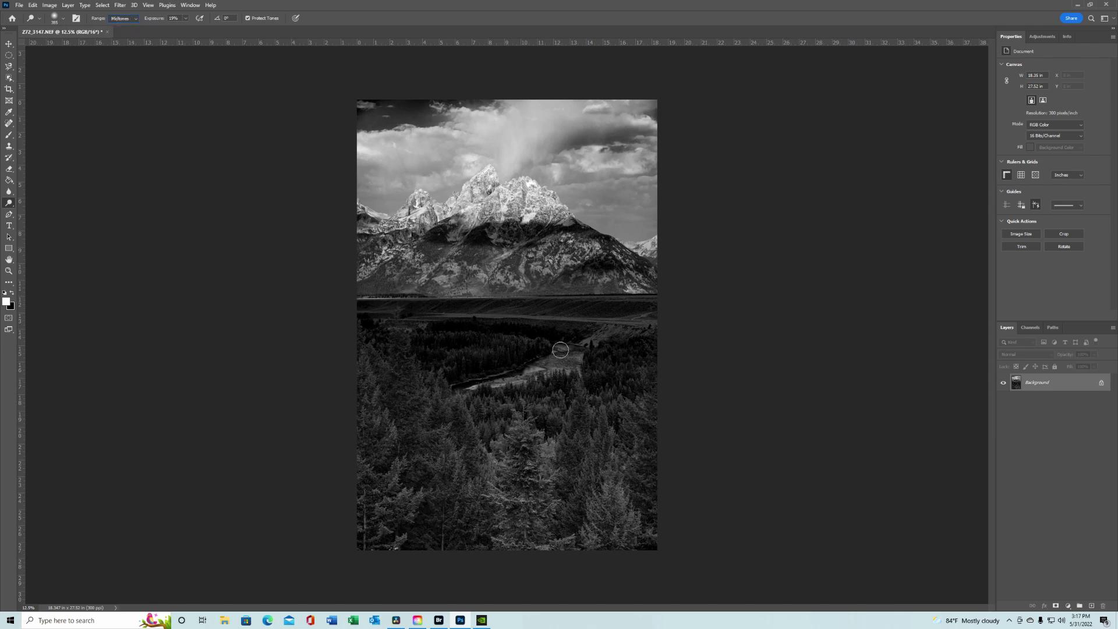
{"action": "mouse_move", "coordinate": [501, 391]}
{"action": "left_mouse_down"}
{"action": "mouse_move", "coordinate": [531, 386]}
{"action": "mouse_move", "coordinate": [570, 355]}
{"action": "mouse_move", "coordinate": [546, 382]}
{"action": "mouse_move", "coordinate": [525, 385]}
{"action": "mouse_move", "coordinate": [577, 365]}
{"action": "mouse_move", "coordinate": [500, 398]}
{"action": "mouse_move", "coordinate": [576, 368]}
{"action": "mouse_move", "coordinate": [543, 381]}
{"action": "mouse_move", "coordinate": [568, 339]}
{"action": "mouse_move", "coordinate": [557, 374]}
{"action": "mouse_move", "coordinate": [537, 381]}
{"action": "mouse_move", "coordinate": [577, 352]}
{"action": "mouse_move", "coordinate": [488, 392]}
{"action": "mouse_move", "coordinate": [558, 378]}
{"action": "mouse_move", "coordinate": [572, 351]}
{"action": "mouse_move", "coordinate": [569, 378]}
{"action": "mouse_move", "coordinate": [577, 359]}
{"action": "mouse_move", "coordinate": [565, 378]}
{"action": "mouse_move", "coordinate": [504, 392]}
{"action": "mouse_move", "coordinate": [539, 390]}
{"action": "mouse_move", "coordinate": [573, 360]}
{"action": "mouse_move", "coordinate": [569, 374]}
{"action": "mouse_move", "coordinate": [565, 359]}
{"action": "mouse_move", "coordinate": [571, 368]}
{"action": "mouse_move", "coordinate": [519, 386]}
{"action": "mouse_move", "coordinate": [567, 366]}
{"action": "left_mouse_up"}
{"action": "key", "text": "alt+shift+h"}
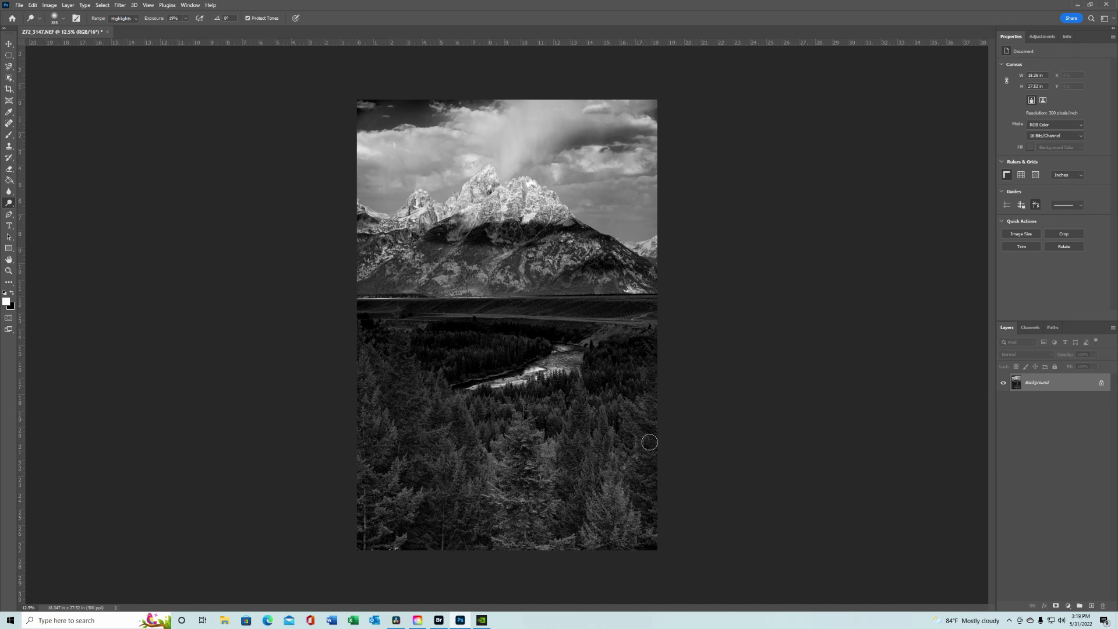
Step: Switch to the Burn tool, return to the Dodge tool with the Midtones range, and lighten the trees beside the river
{"action": "key", "text": "shift+o"}
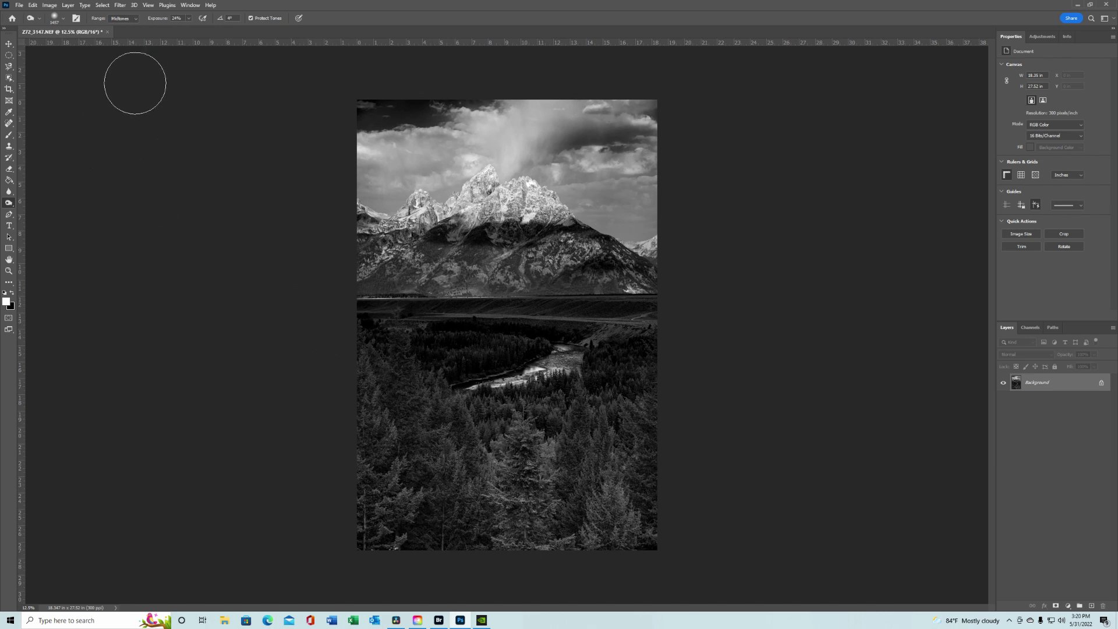
{"action": "right_click", "coordinate": [9, 203]}
{"action": "left_click", "coordinate": [41, 203]}
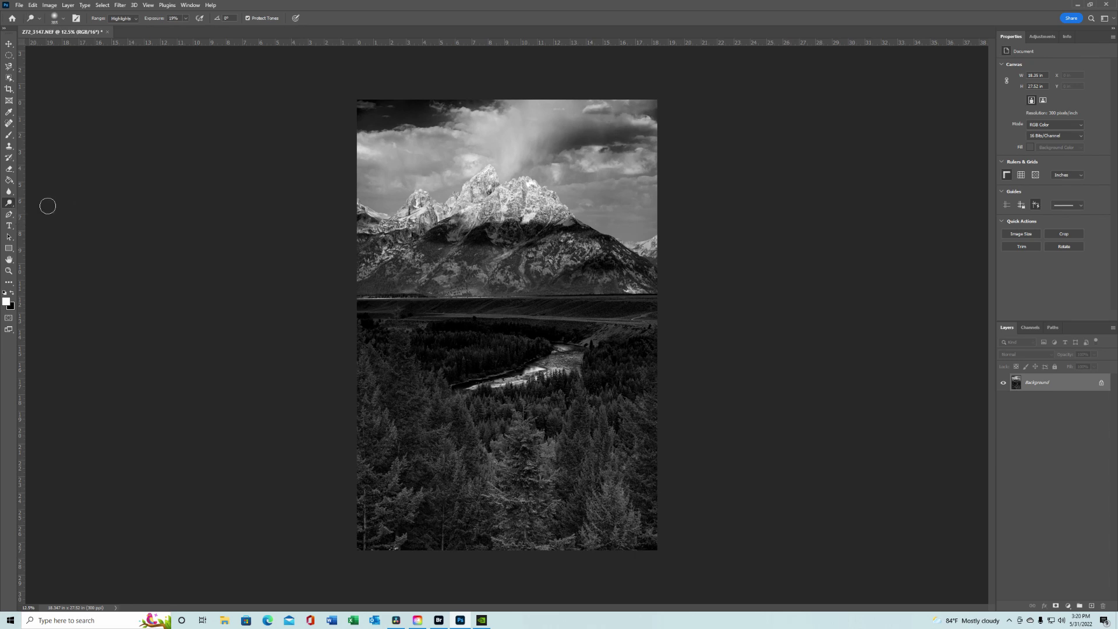
{"action": "left_click", "coordinate": [135, 18]}
{"action": "left_click", "coordinate": [121, 33]}
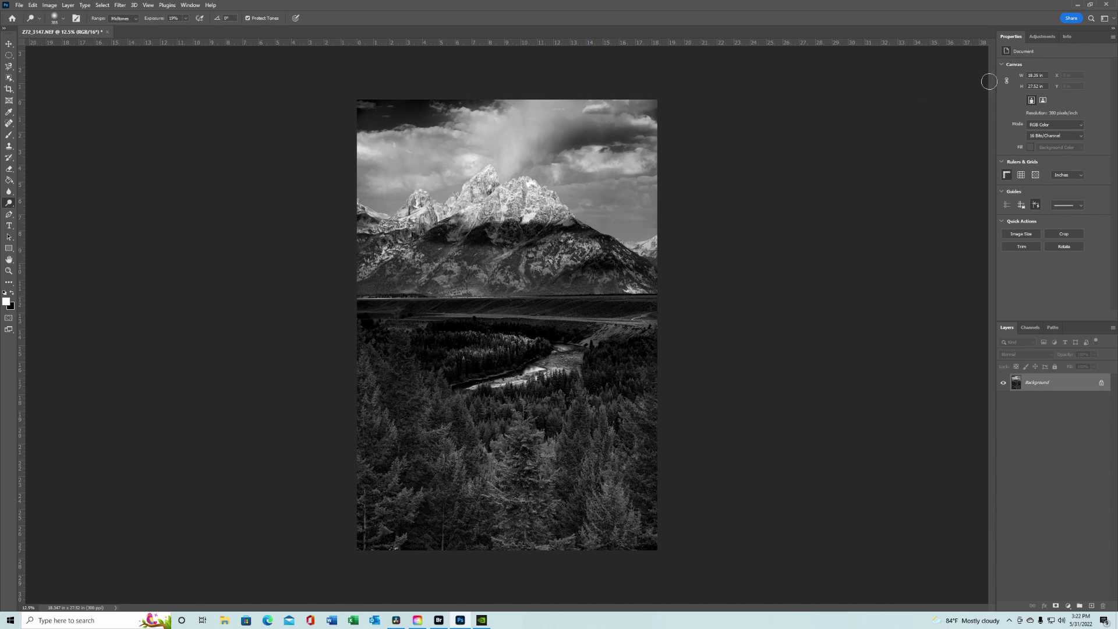
Step: Add a Gradient Map adjustment layer using the Platinum gradient and lower its opacity to about 48%
{"action": "left_click", "coordinate": [1042, 38]}
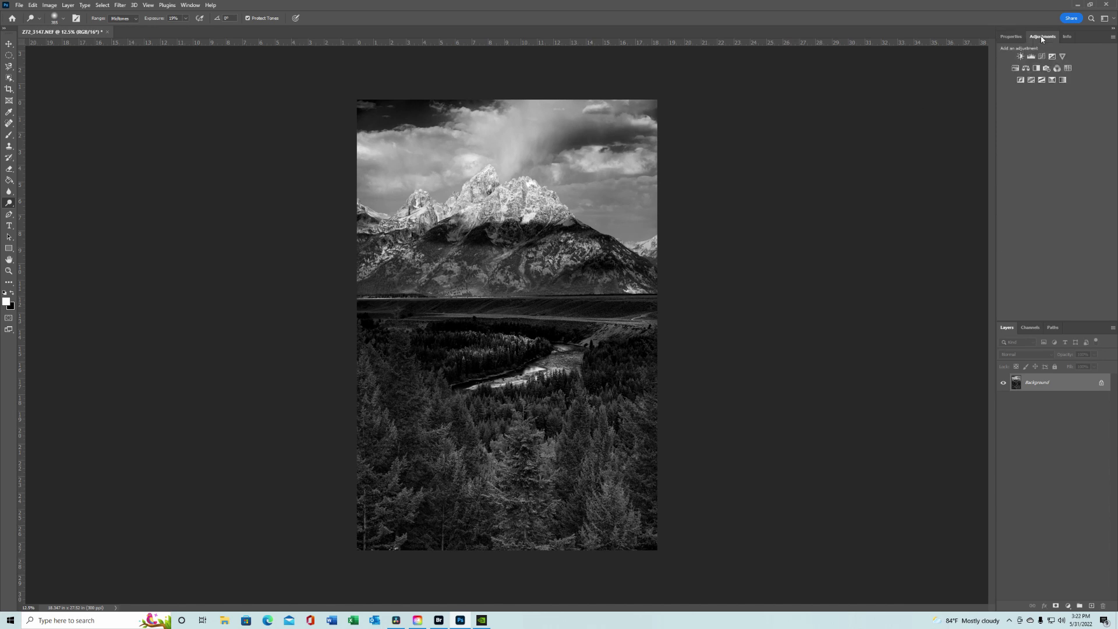
{"action": "left_click", "coordinate": [1063, 81]}
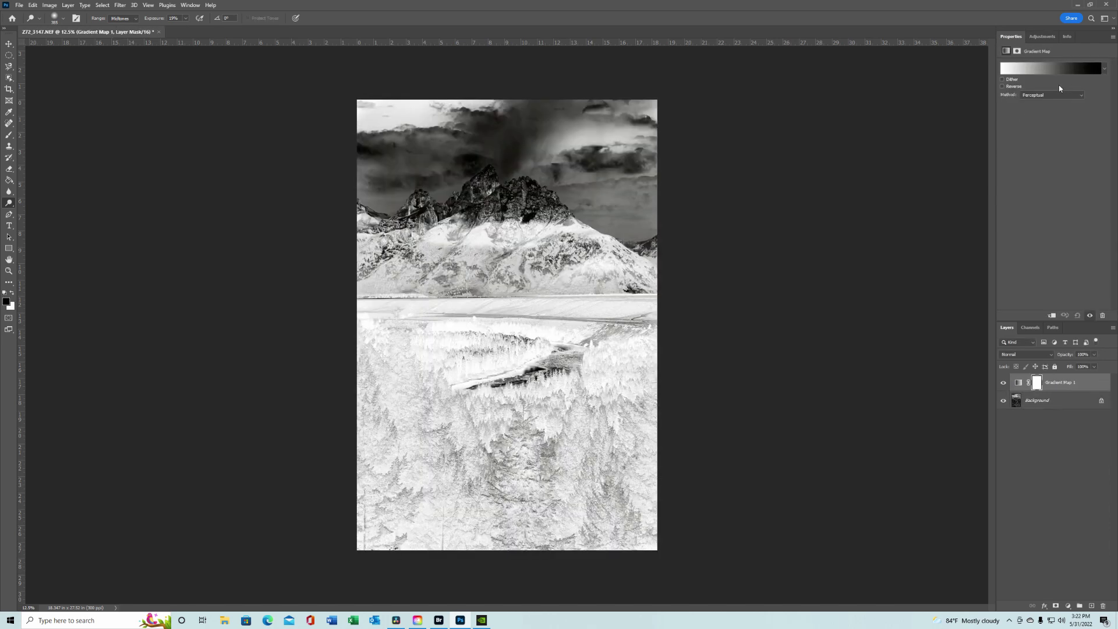
{"action": "left_click", "coordinate": [1104, 70]}
{"action": "scroll", "coordinate": [1086, 98], "scroll_direction": "down", "scroll_amount": 3}
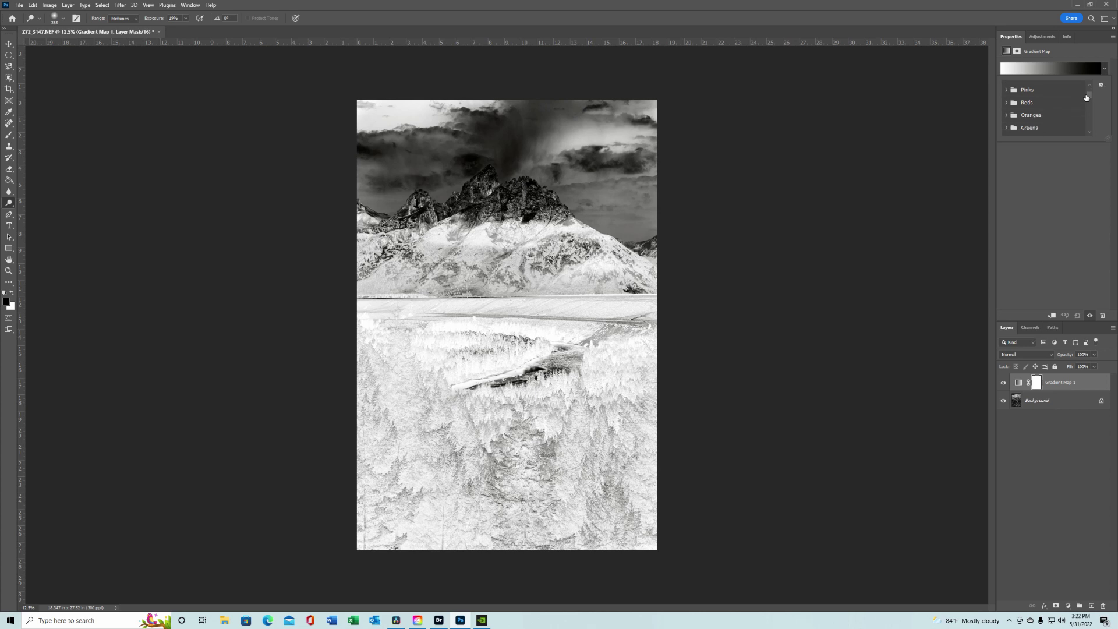
{"action": "scroll", "coordinate": [1087, 98], "scroll_direction": "up", "scroll_amount": 1}
{"action": "scroll", "coordinate": [1087, 98], "scroll_direction": "down", "scroll_amount": 3}
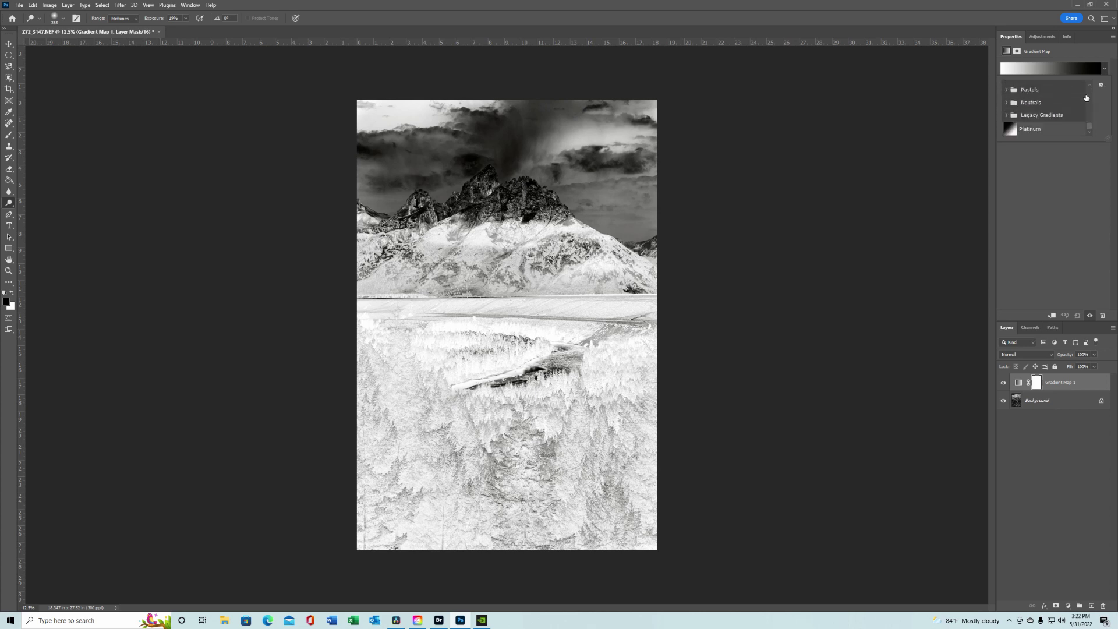
{"action": "left_click", "coordinate": [1057, 134]}
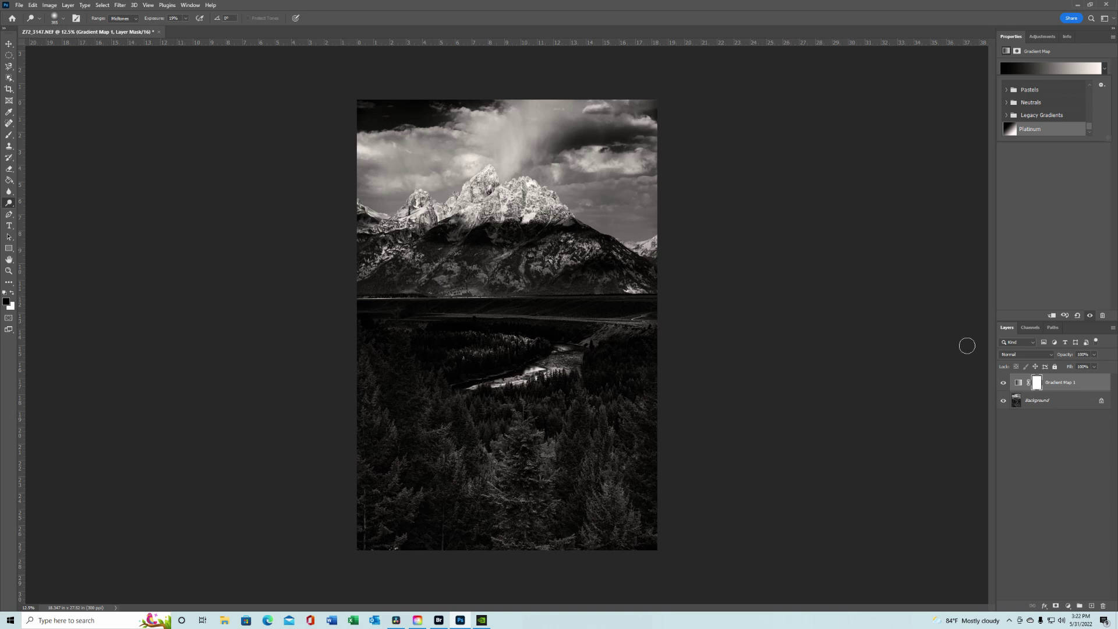
{"action": "left_click", "coordinate": [1094, 354]}
{"action": "left_click", "coordinate": [1075, 365]}
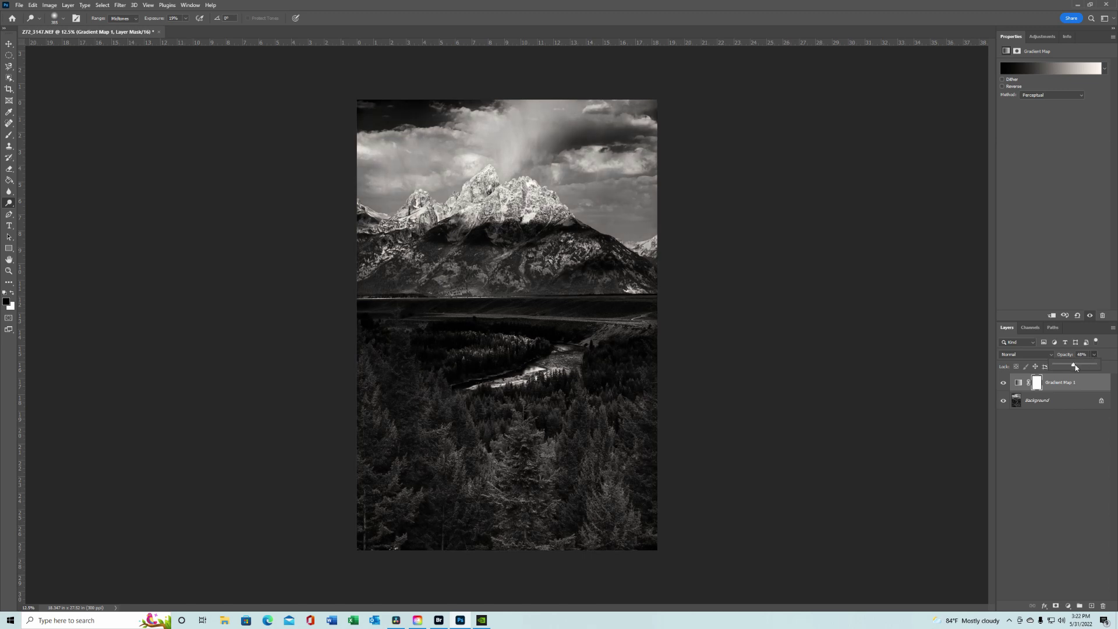
Step: Raise the Gradient Map layer's opacity to 100%, ease it back slightly, and flatten the image
{"action": "left_click_drag", "start_coordinate": [1077, 367], "coordinate": [1104, 366]}
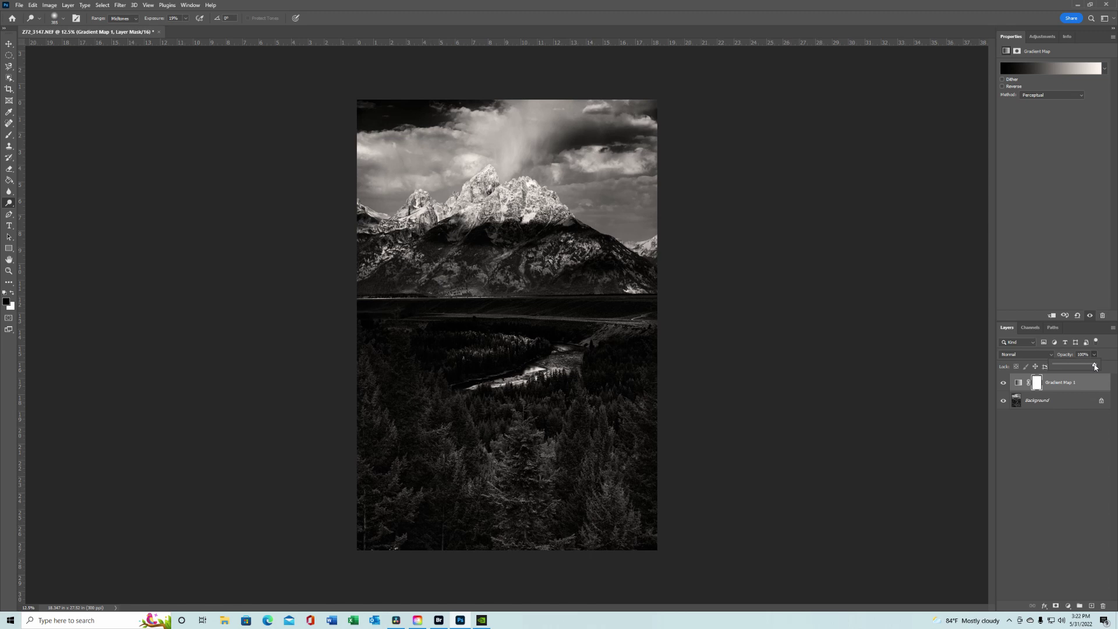
{"action": "mouse_move", "coordinate": [1095, 365]}
{"action": "left_mouse_down"}
{"action": "mouse_move", "coordinate": [1072, 367]}
{"action": "mouse_move", "coordinate": [1091, 368]}
{"action": "left_mouse_up"}
{"action": "left_click_drag", "start_coordinate": [1090, 367], "coordinate": [1087, 368]}
{"action": "left_click", "coordinate": [68, 4]}
{"action": "left_click", "coordinate": [87, 347]}
Step: Swap the foreground and background colours, set the Dodge tool's range to Shadows, and lighten the dark valley floor behind the river
{"action": "key", "text": "x"}
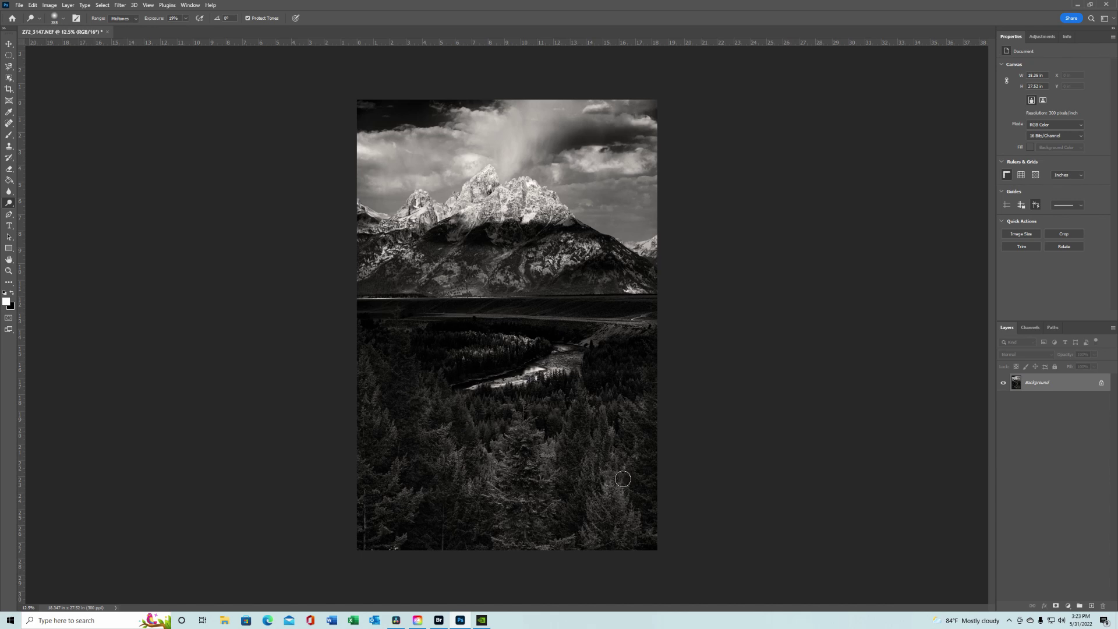
{"action": "key", "text": "alt+shift+s"}
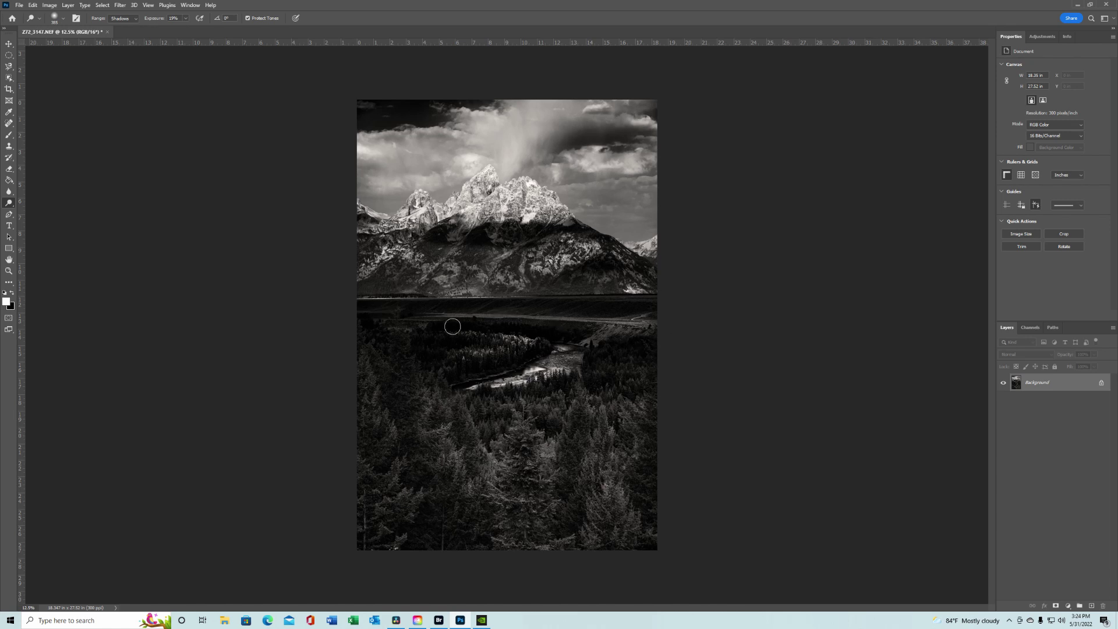
{"action": "mouse_move", "coordinate": [548, 325]}
{"action": "left_mouse_down"}
{"action": "mouse_move", "coordinate": [655, 335]}
{"action": "mouse_move", "coordinate": [398, 323]}
{"action": "mouse_move", "coordinate": [524, 318]}
{"action": "mouse_move", "coordinate": [366, 325]}
{"action": "mouse_move", "coordinate": [534, 318]}
{"action": "mouse_move", "coordinate": [616, 326]}
{"action": "mouse_move", "coordinate": [368, 321]}
{"action": "left_mouse_up"}
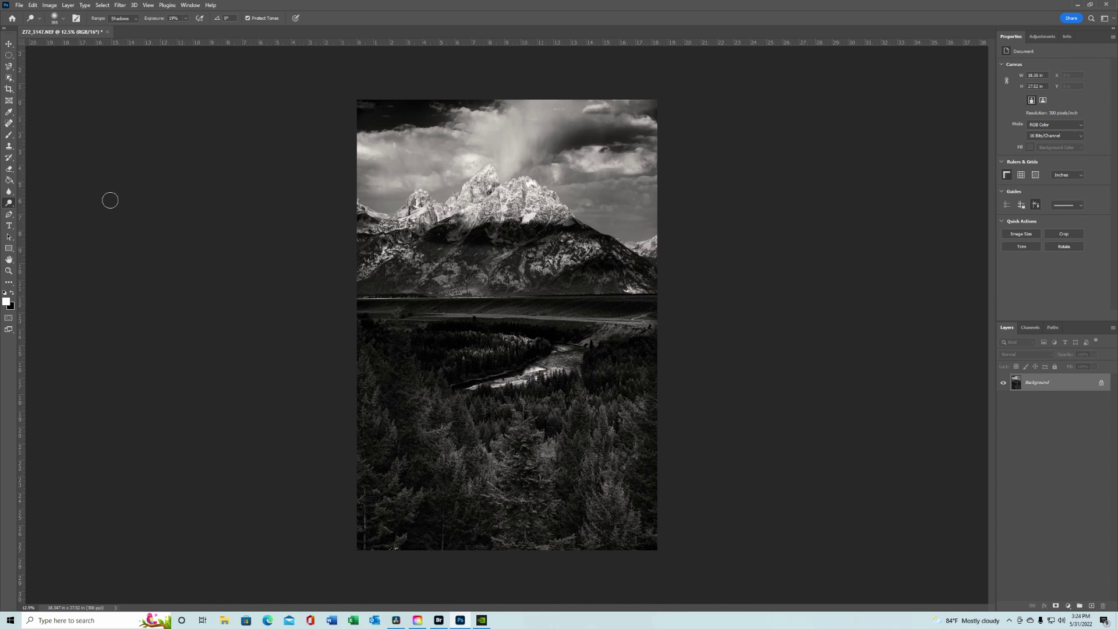
Step: Darken the snowy ridge along the mountain's left side with the Burn tool, using the Midtones range at 24% exposure
{"action": "right_click", "coordinate": [8, 205]}
{"action": "left_click", "coordinate": [36, 212]}
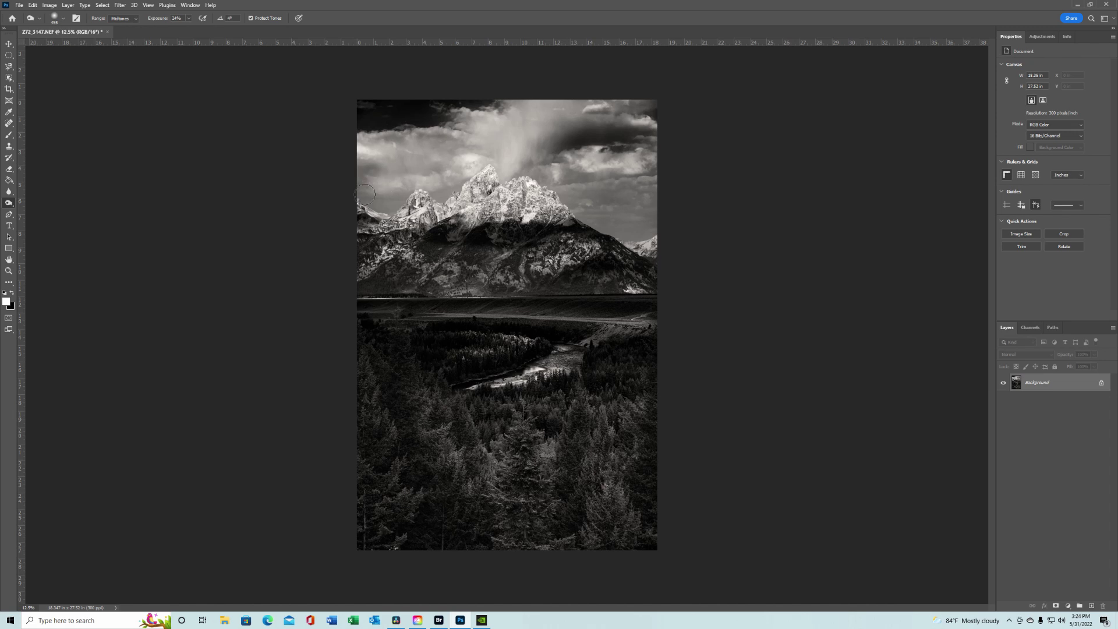
{"action": "mouse_move", "coordinate": [373, 192]}
{"action": "left_mouse_down"}
{"action": "mouse_move", "coordinate": [415, 207]}
{"action": "mouse_move", "coordinate": [401, 201]}
{"action": "mouse_move", "coordinate": [467, 197]}
{"action": "mouse_move", "coordinate": [442, 201]}
{"action": "left_mouse_up"}
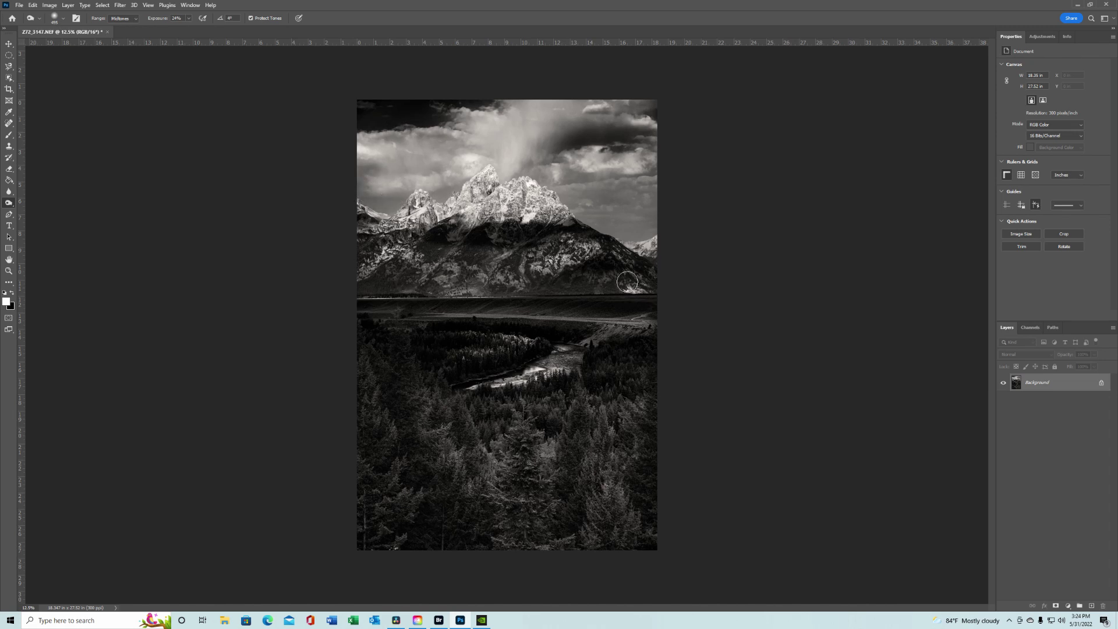